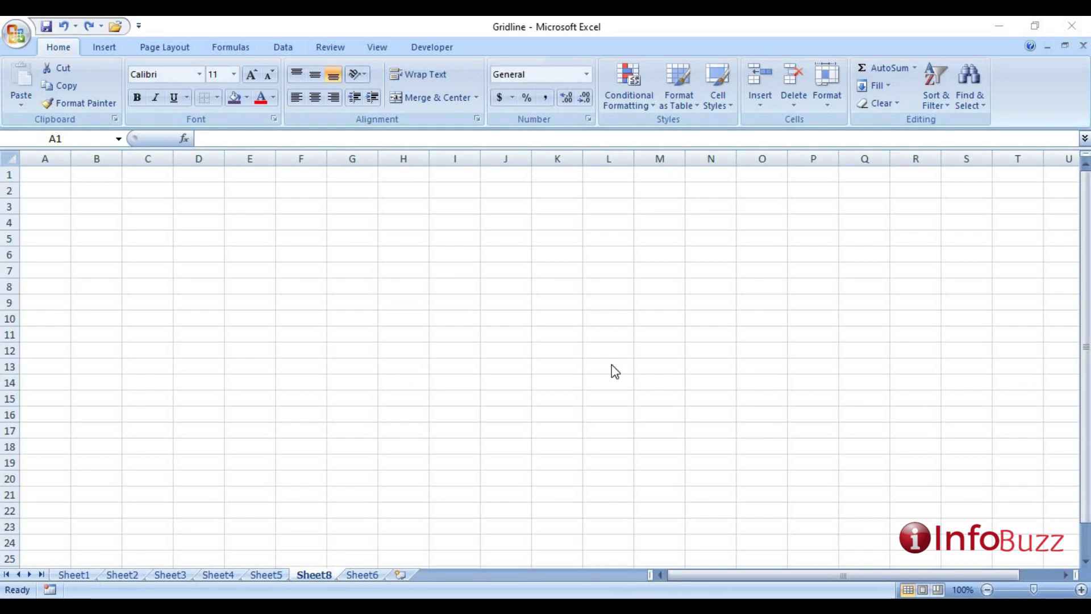
Step: Hide Sheet8's gridlines, click a few cells including C8, then show the gridlines again
left_click(376, 47)
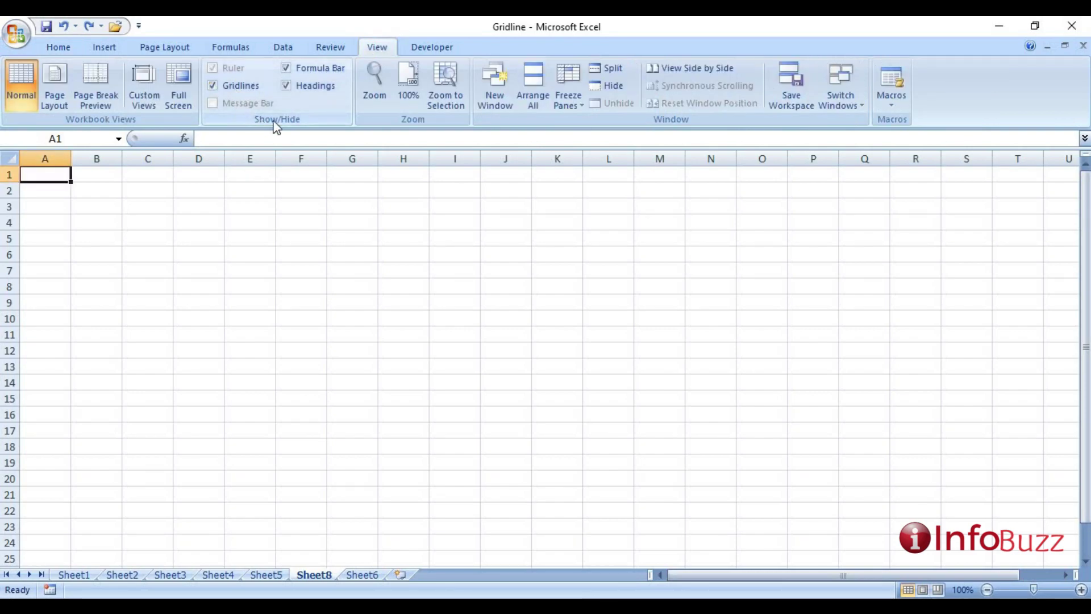
left_click(211, 84)
left_click(166, 175)
left_click(162, 281)
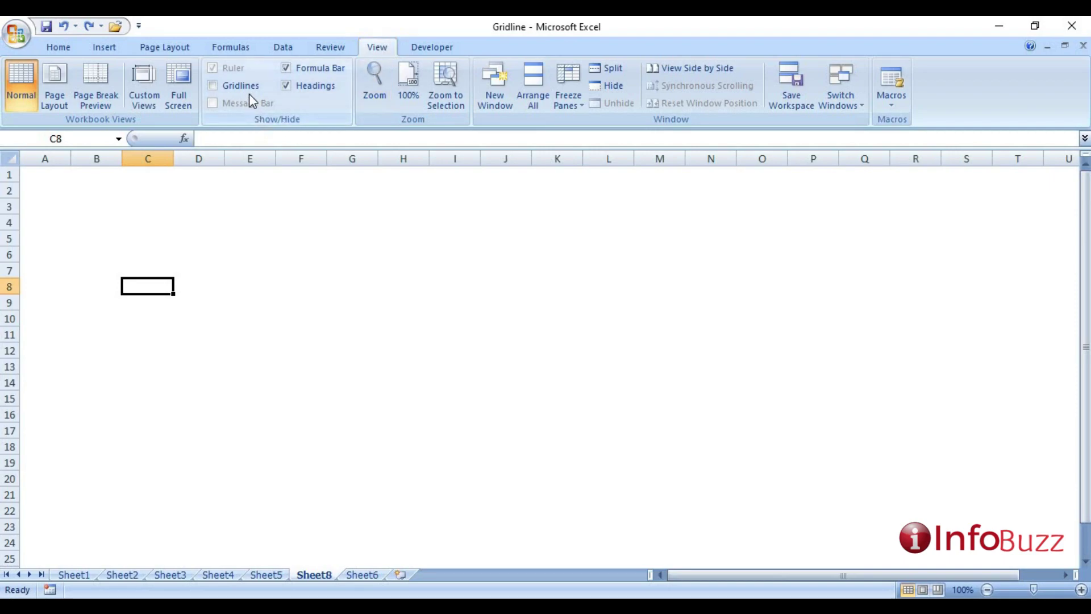
left_click(212, 85)
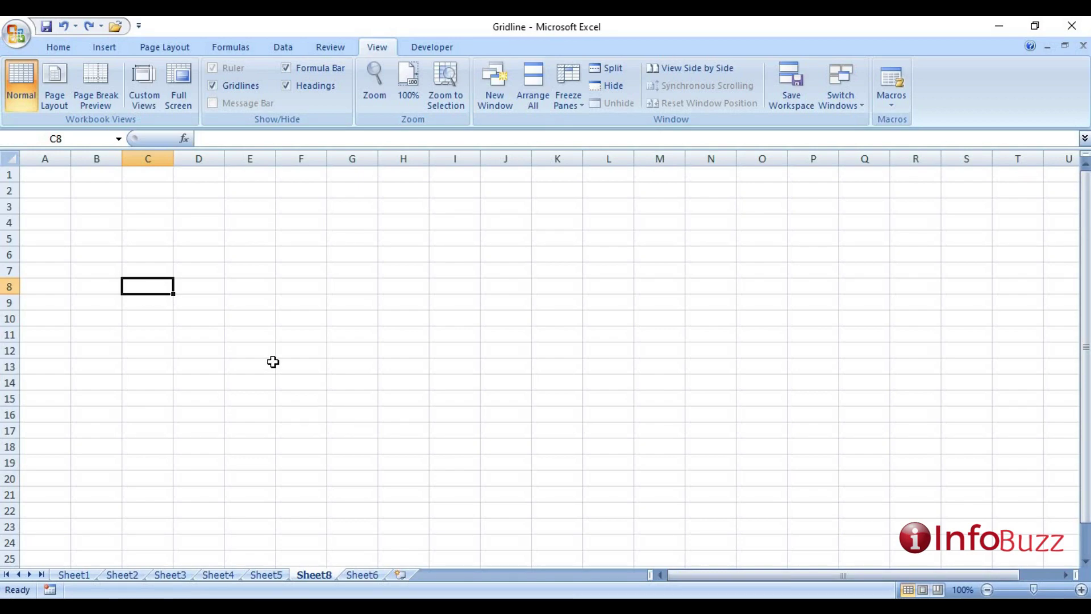
Step: Set the gridline color to red in Excel Options' Advanced settings and confirm
left_click(15, 33)
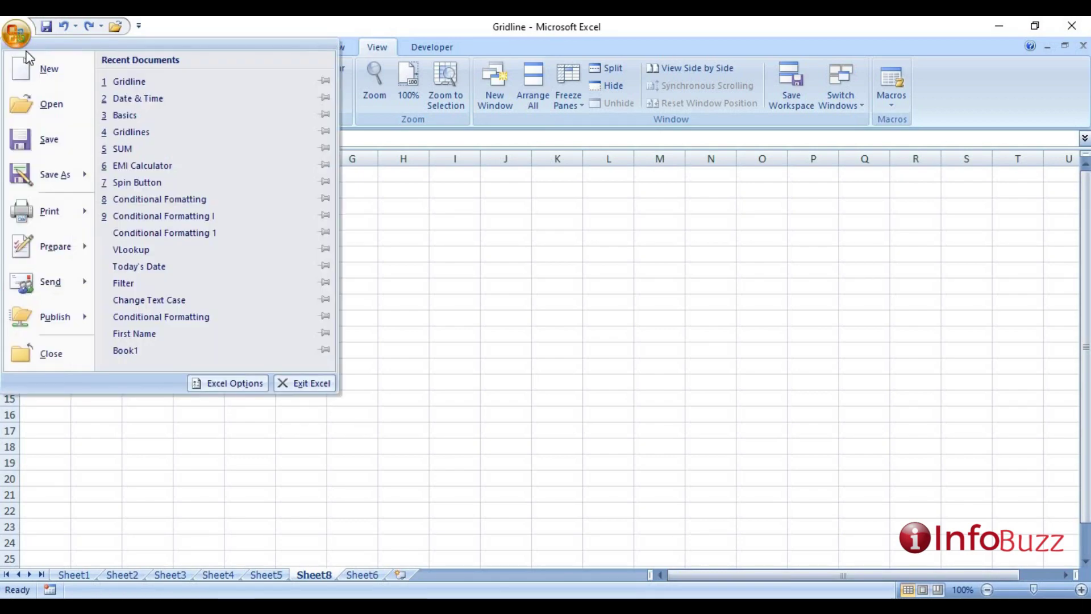
left_click(225, 383)
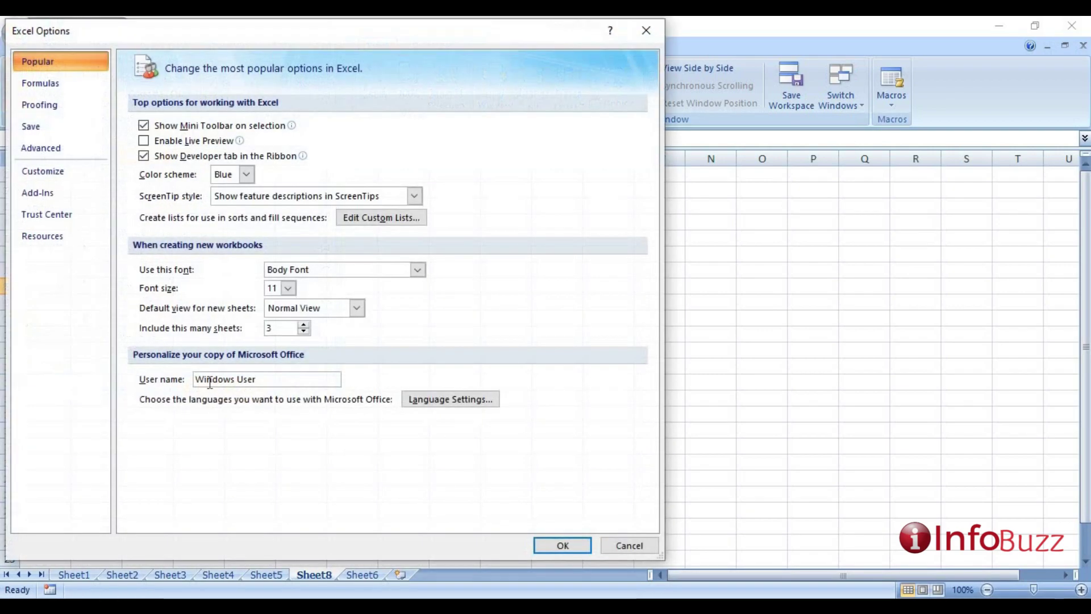
left_click(41, 149)
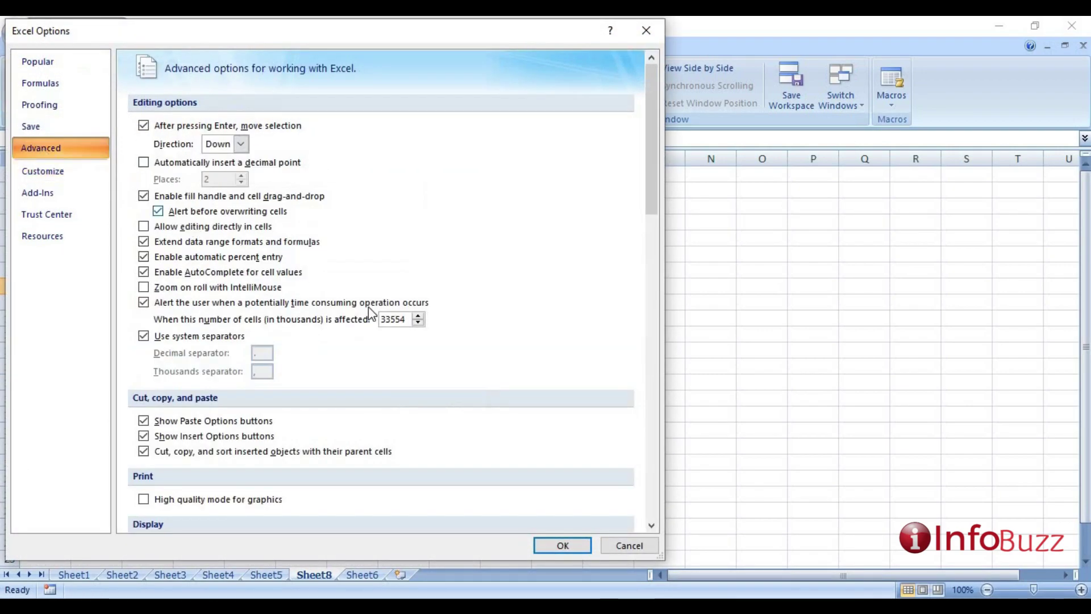
scroll(480, 257, "down", 3)
scroll(483, 266, "down", 3)
scroll(483, 267, "down", 3)
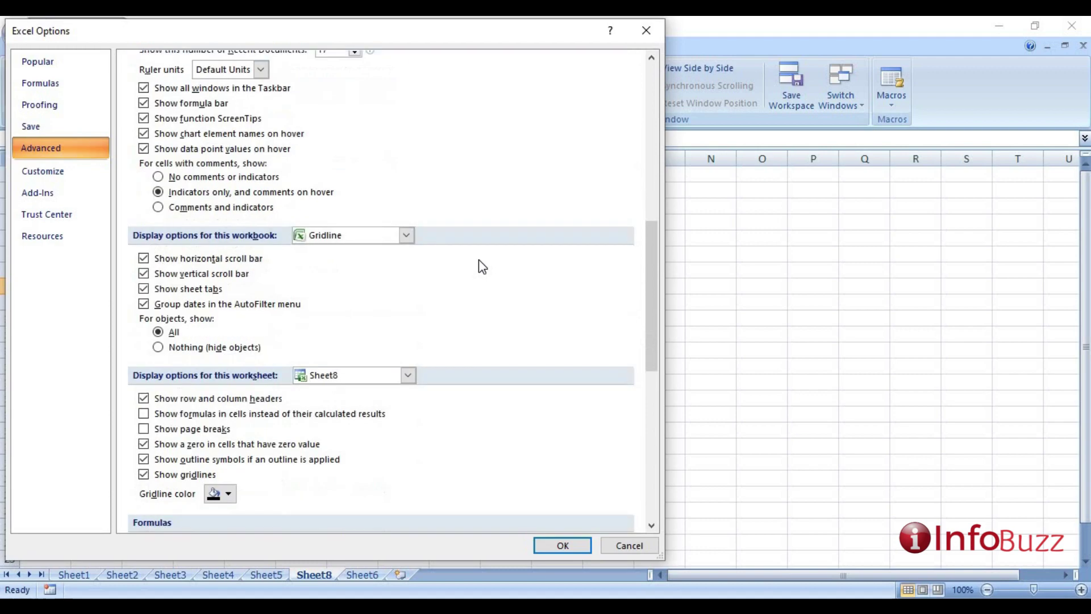
scroll(482, 267, "down", 2)
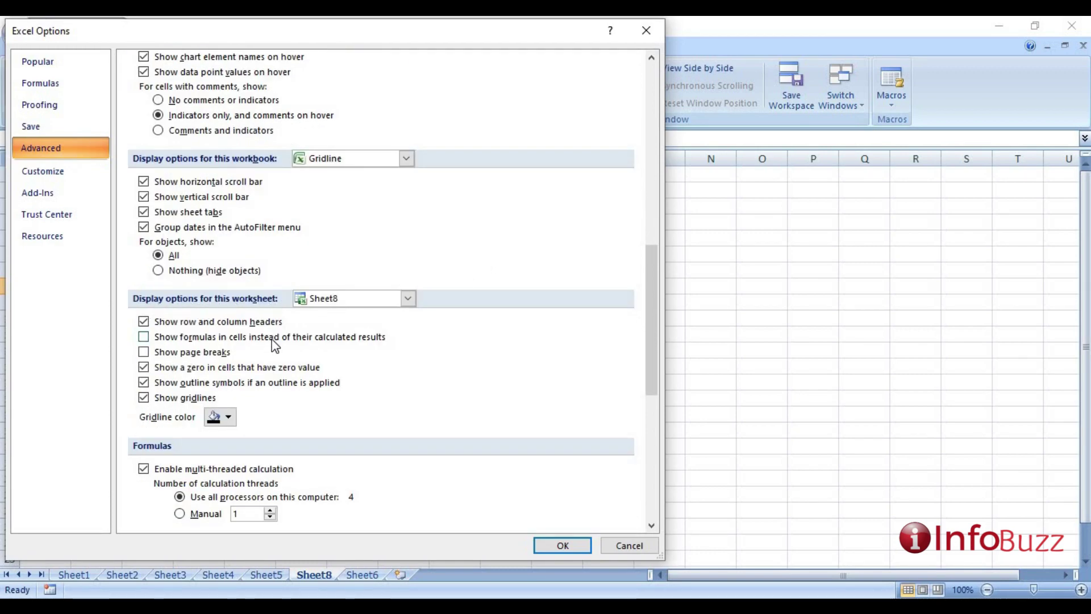
left_click(229, 417)
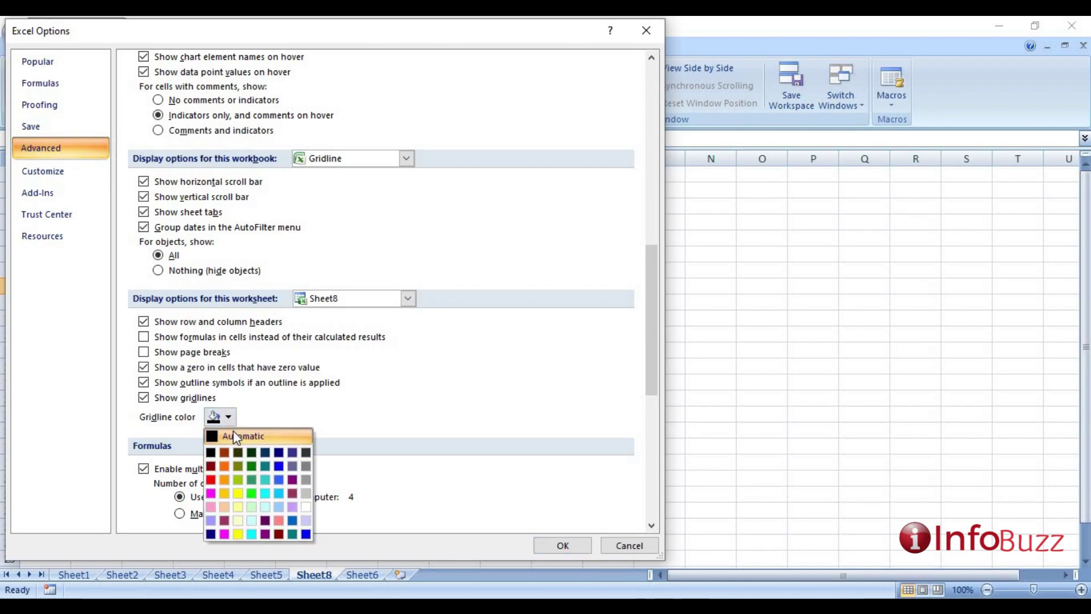
left_click(212, 481)
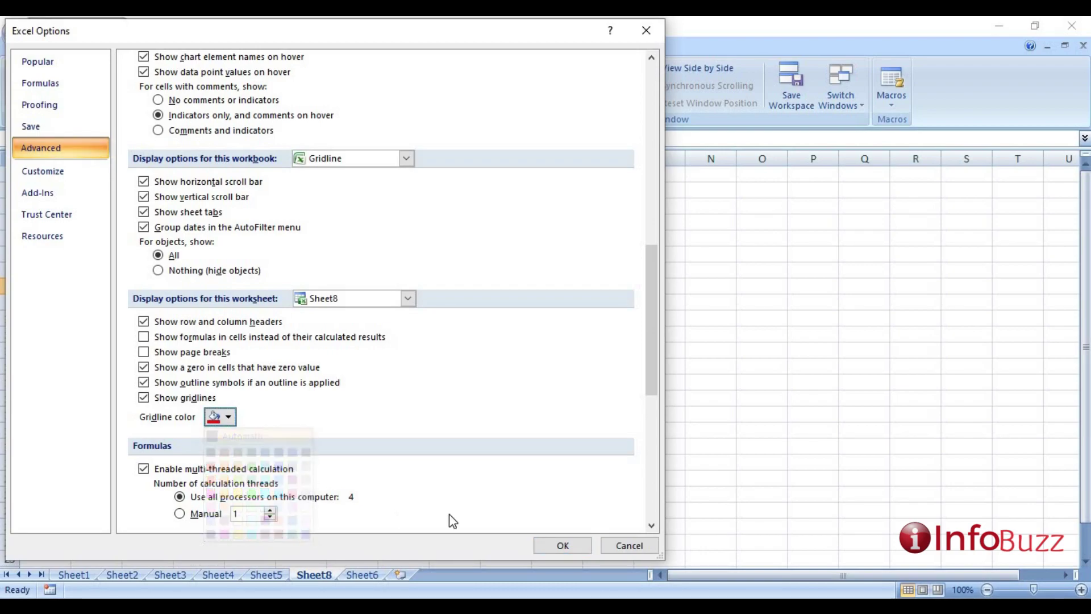
left_click(563, 546)
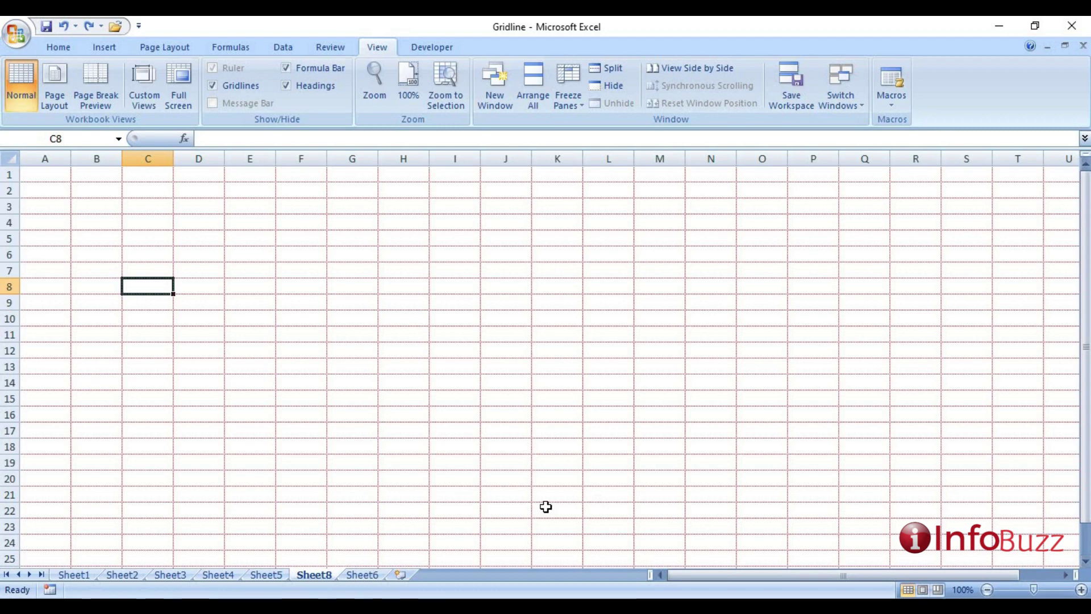
scroll(546, 508, "up", 1)
scroll(546, 507, "up", 1)
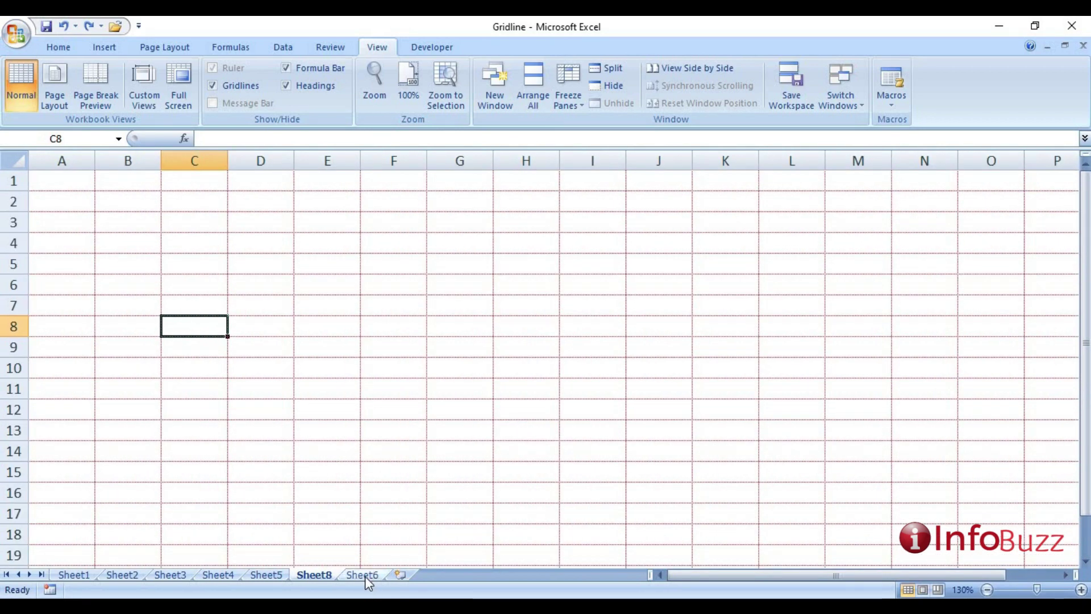
Step: Switch to Sheet6 with the student marks table and return to the Home ribbon
left_click(363, 575)
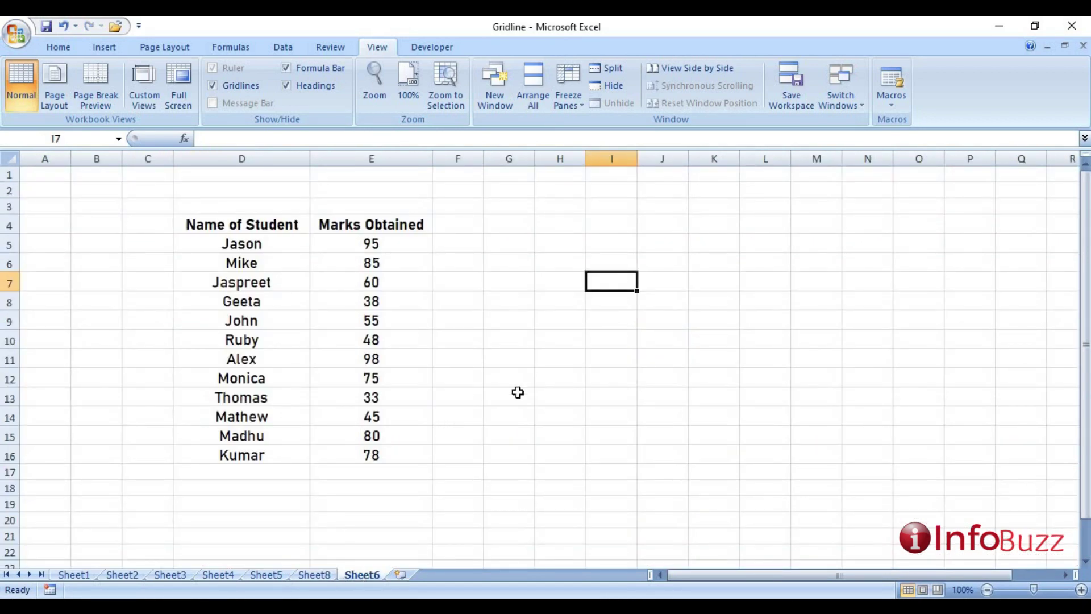
left_click(58, 46)
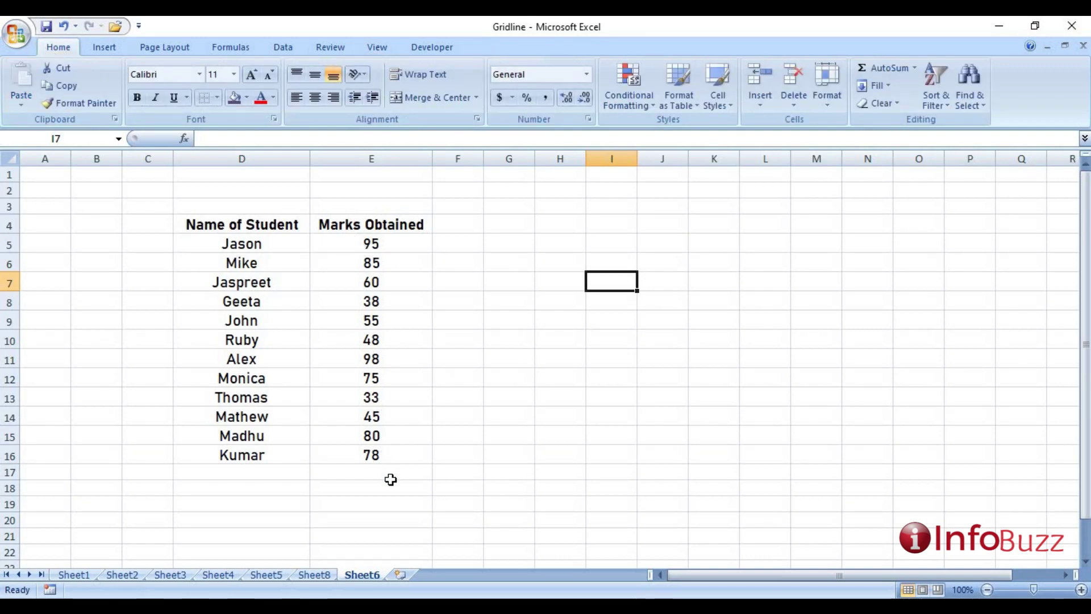
Step: Fill the marks table D4:E16 with white, then deselect it
left_click(209, 229)
left_click_drag(241, 224, 384, 455)
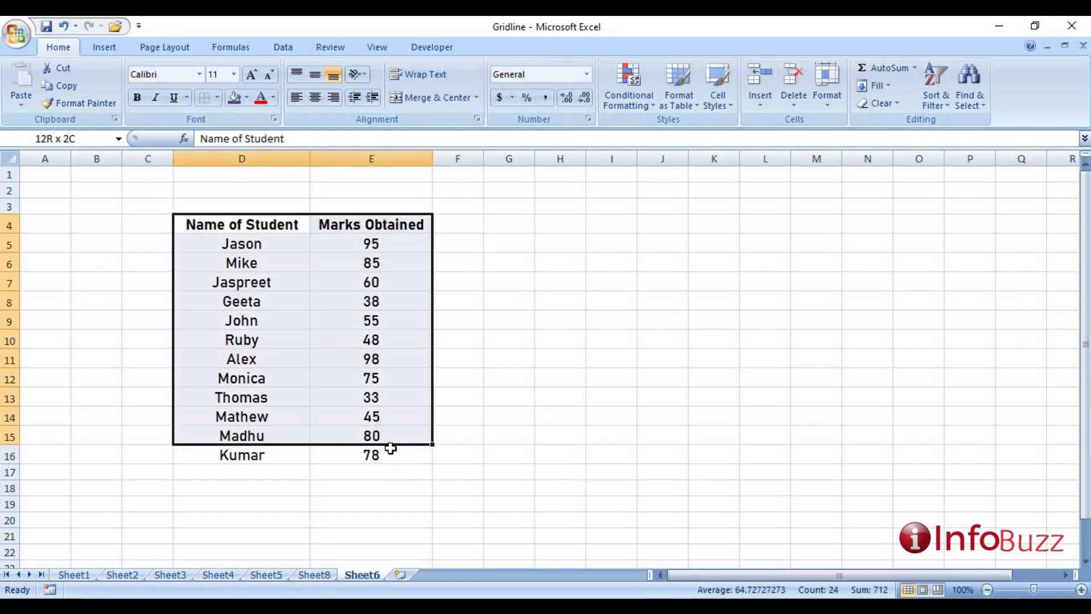
left_click(246, 98)
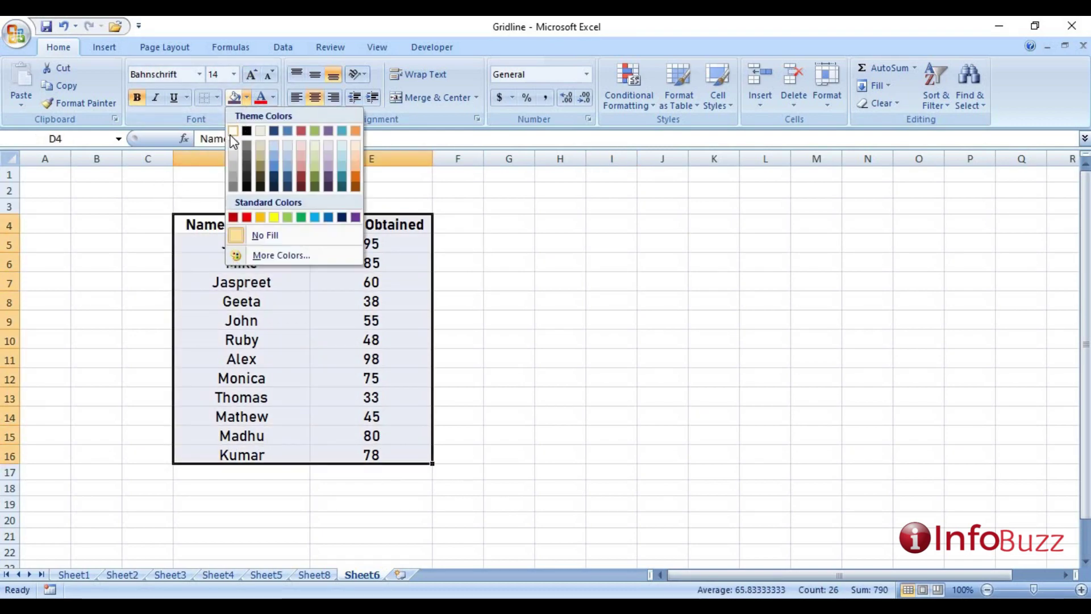
left_click(234, 133)
left_click(96, 244)
scroll(241, 301, "up", 1)
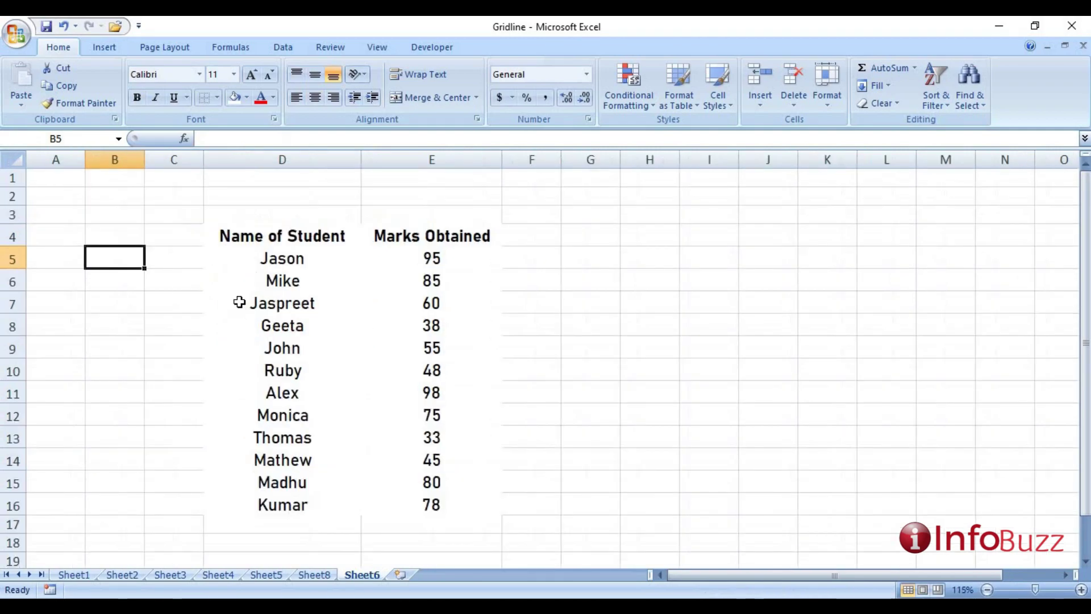
scroll(240, 301, "up", 1)
scroll(240, 301, "down", 2)
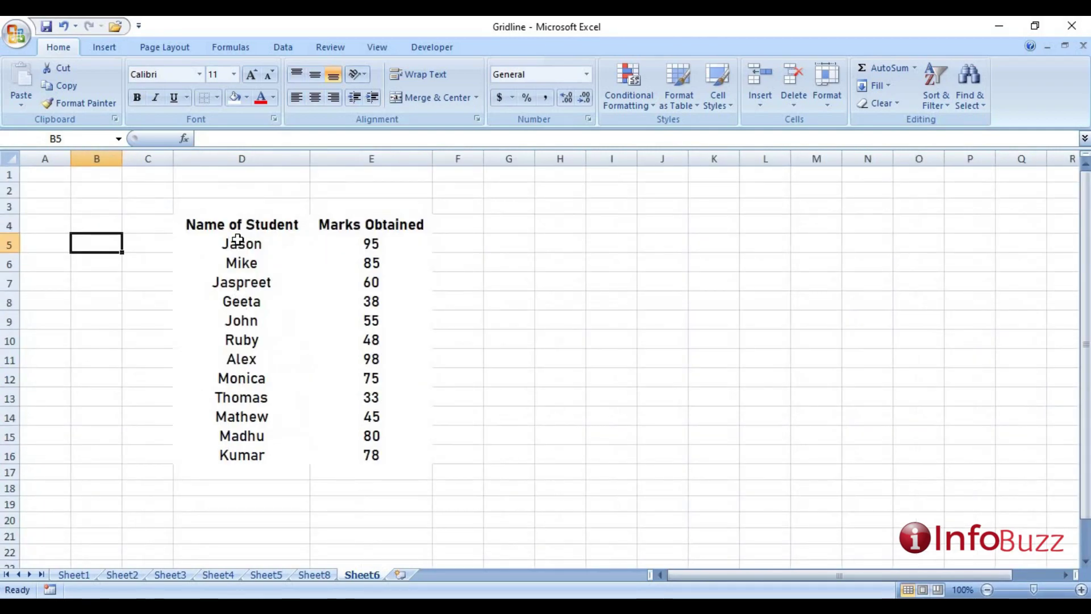
Step: Refill D4:E16 with a light red shade and deselect to view it
left_click_drag(194, 225, 345, 454)
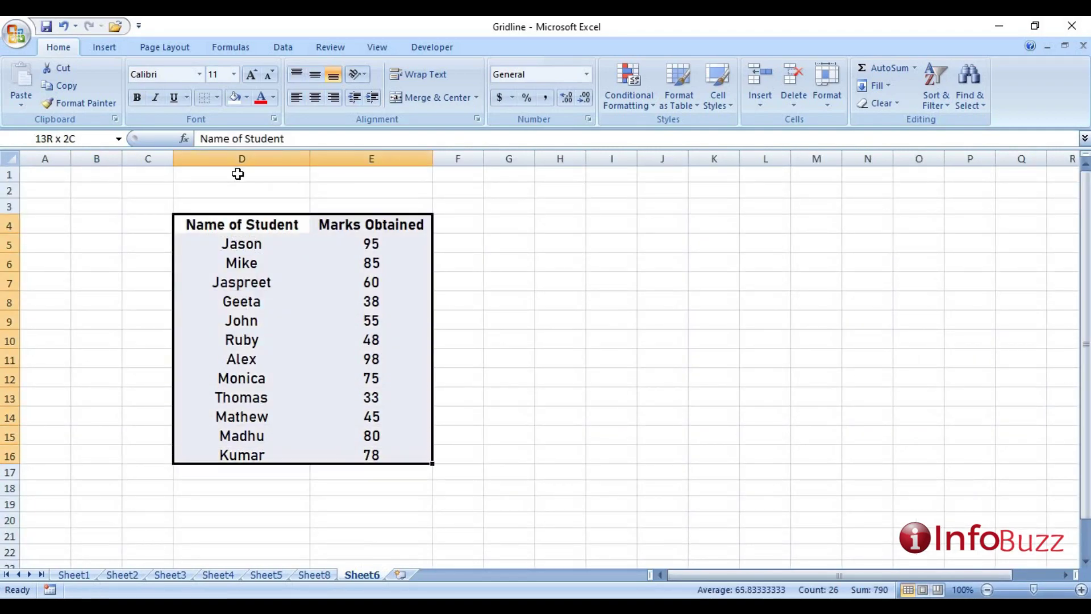
left_click(246, 97)
left_click(256, 170)
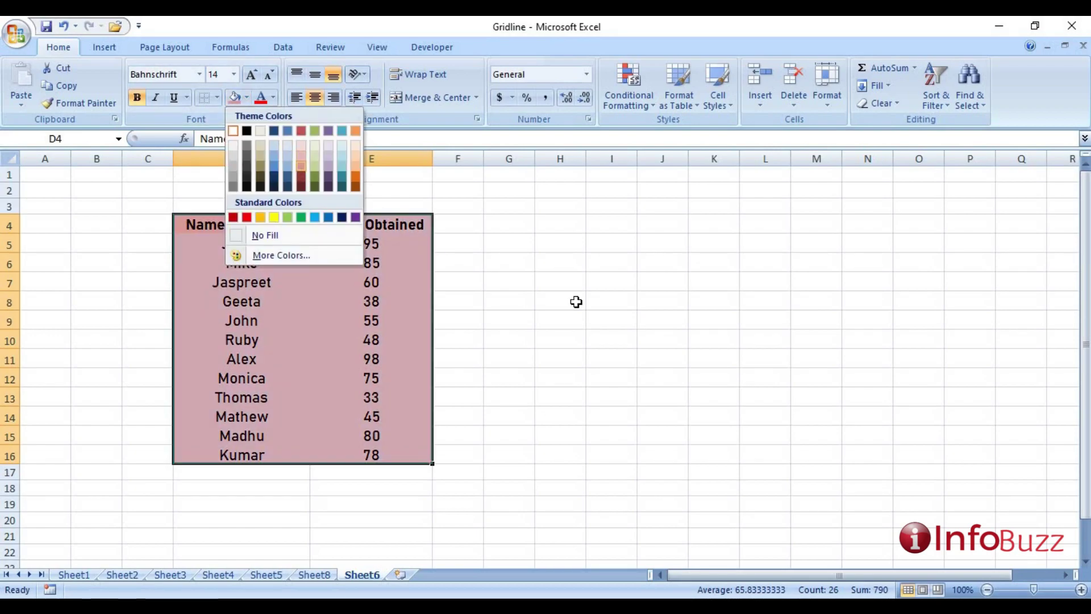
left_click(559, 300)
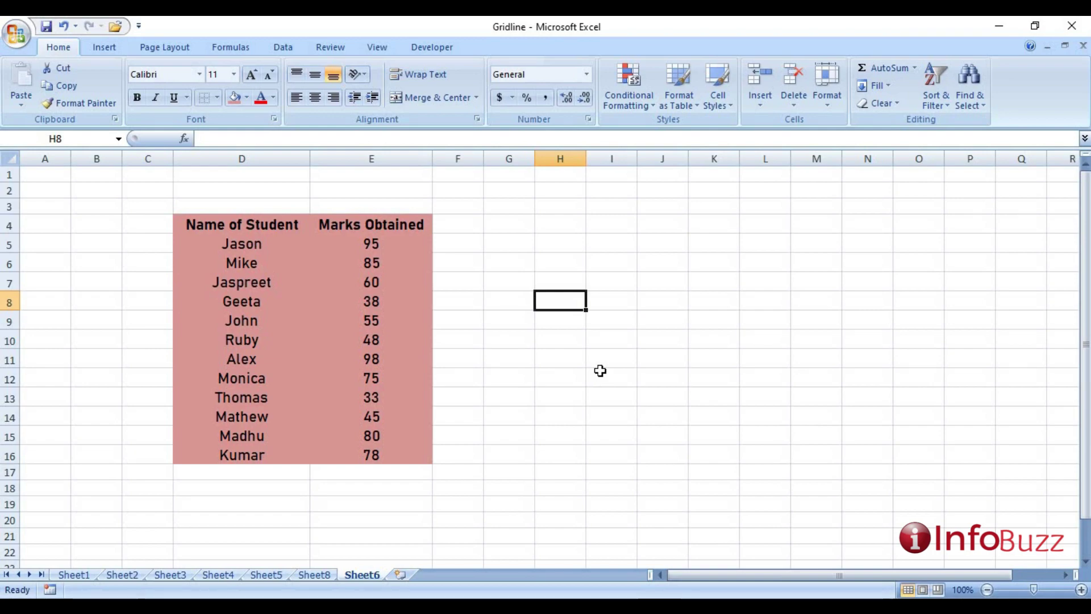
Step: Select every cell on Sheet6 and fill it dark purple, then deselect
key("ctrl+a")
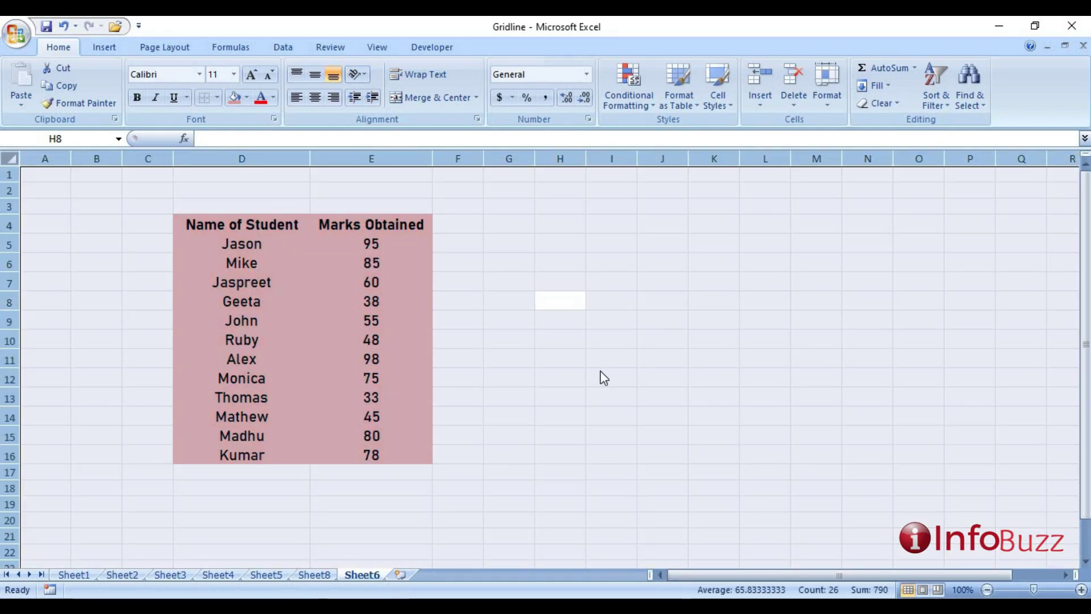
left_click(248, 97)
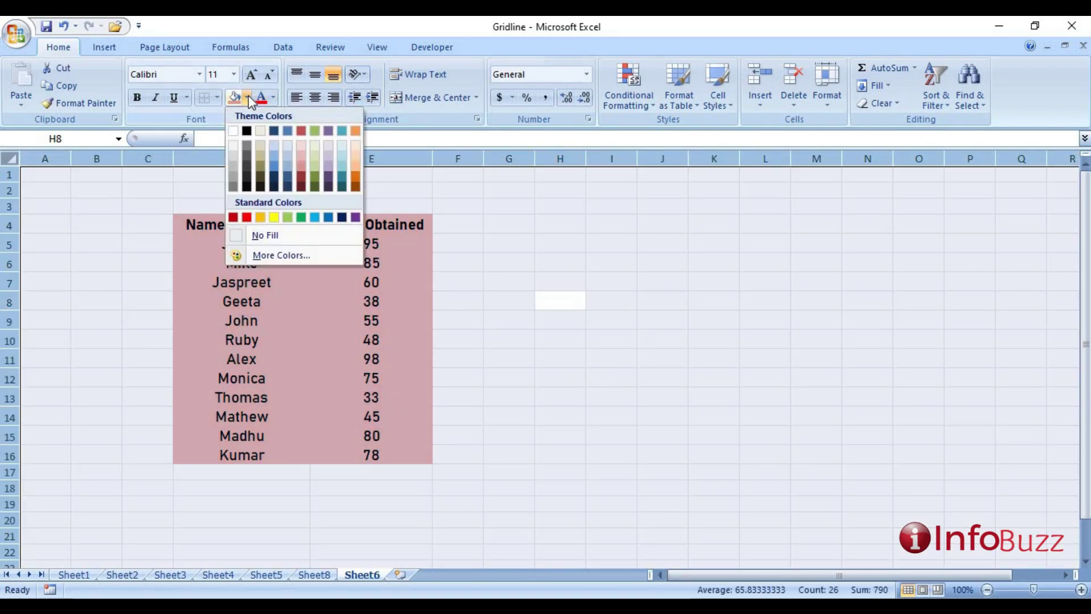
left_click(327, 175)
left_click(588, 453)
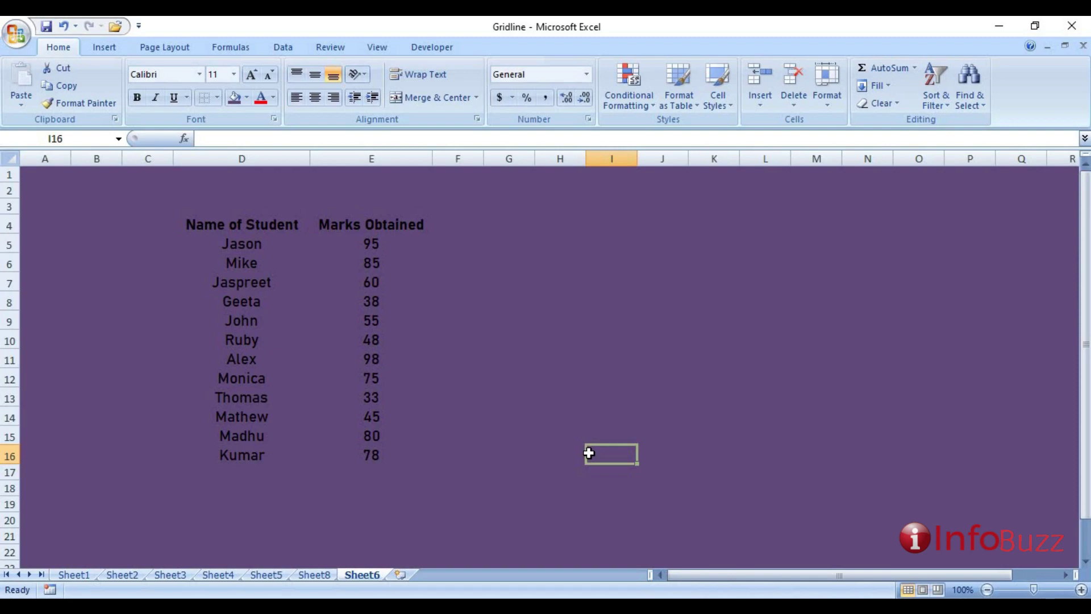